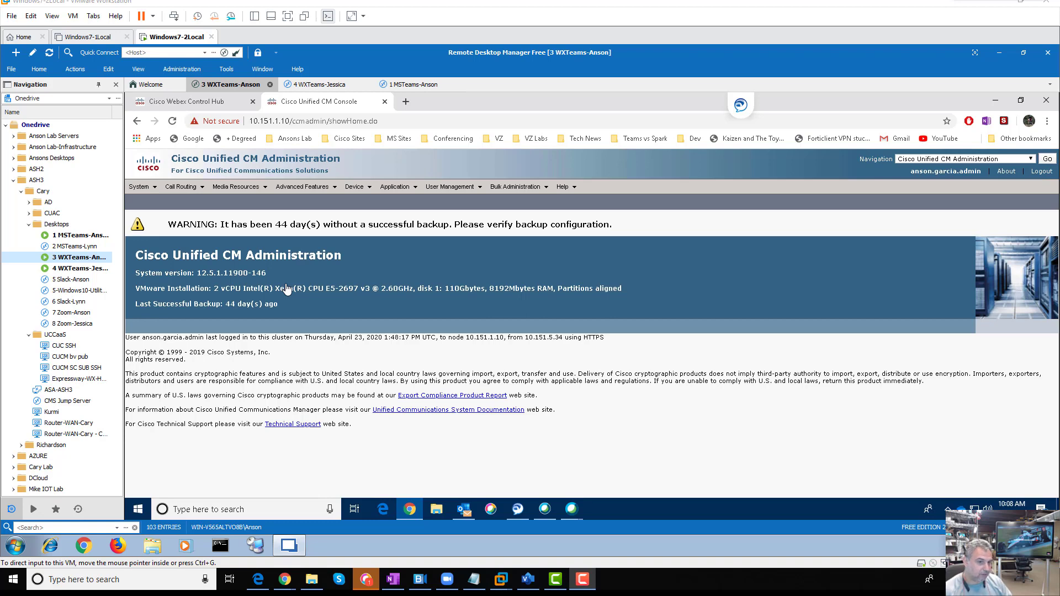
# Go to Call Routing > Route Plan Report to reach its find-and-list page
pyautogui.click(188, 190)
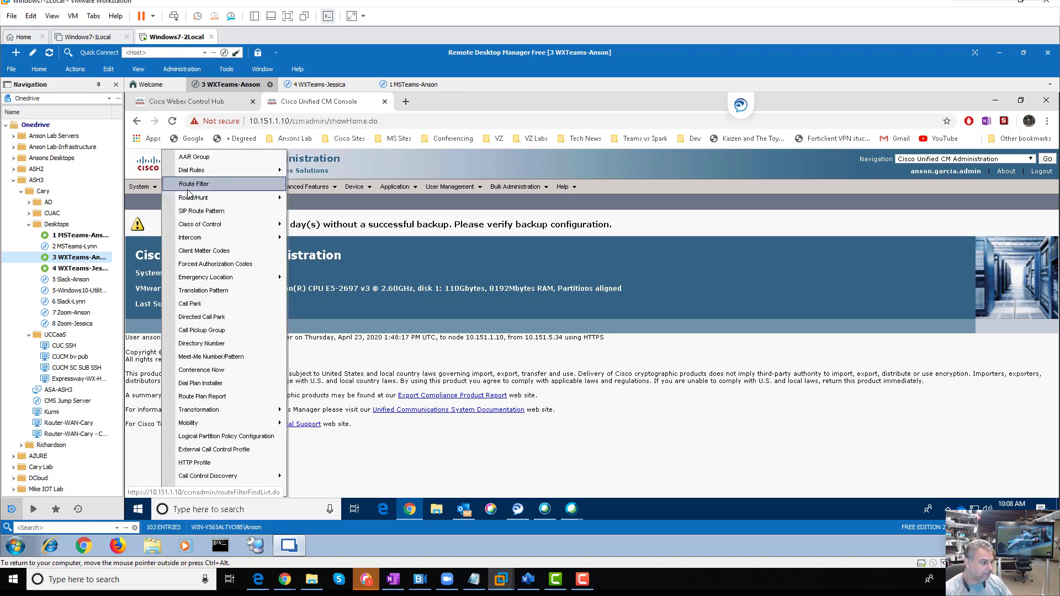
pyautogui.click(222, 398)
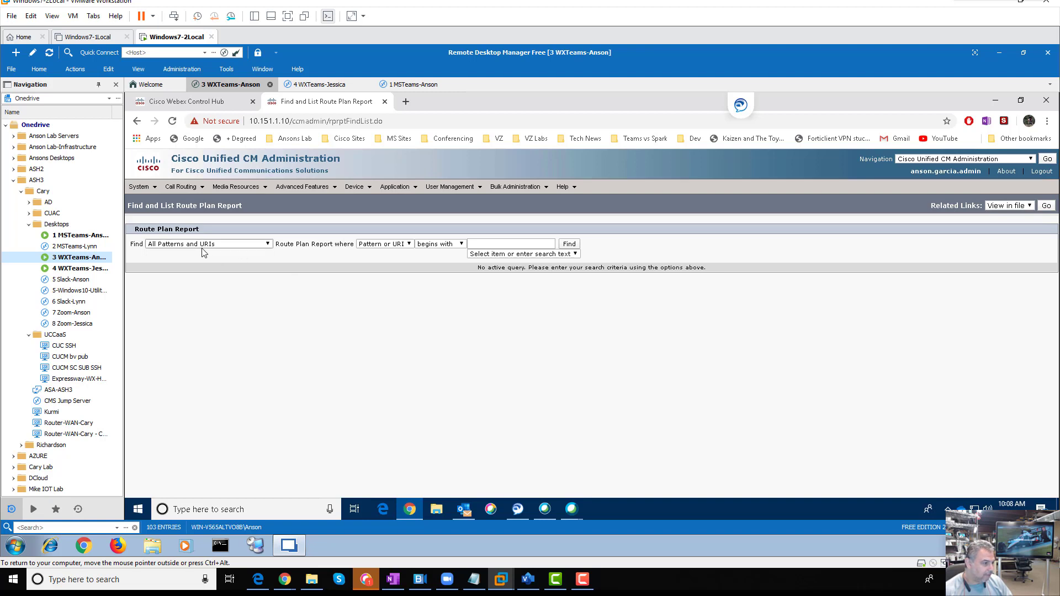
# Set the Find filter to Unassigned DN so only unassigned directory numbers are reported
pyautogui.click(267, 244)
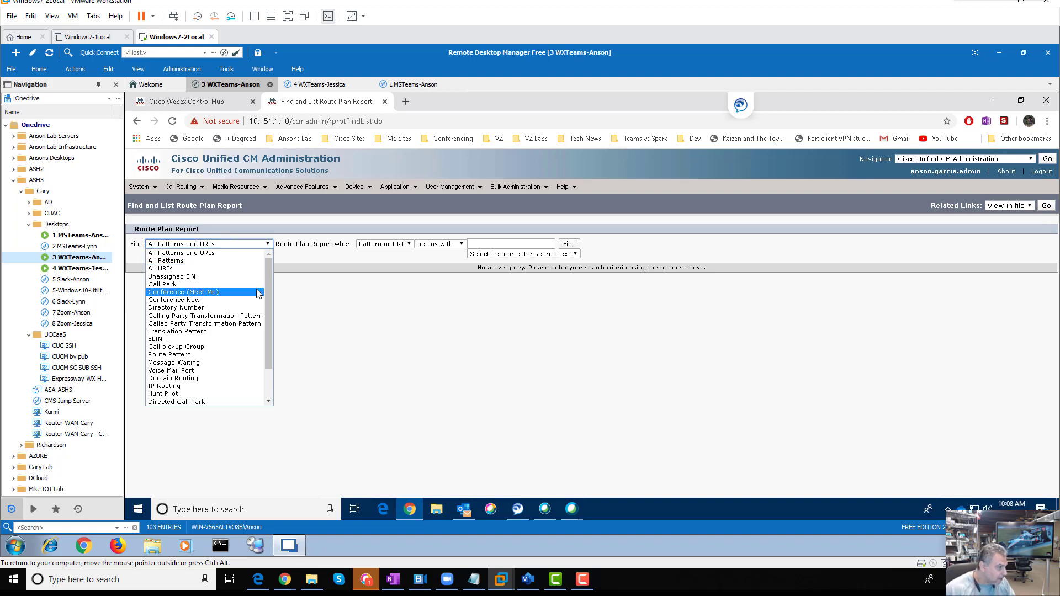
pyautogui.click(230, 279)
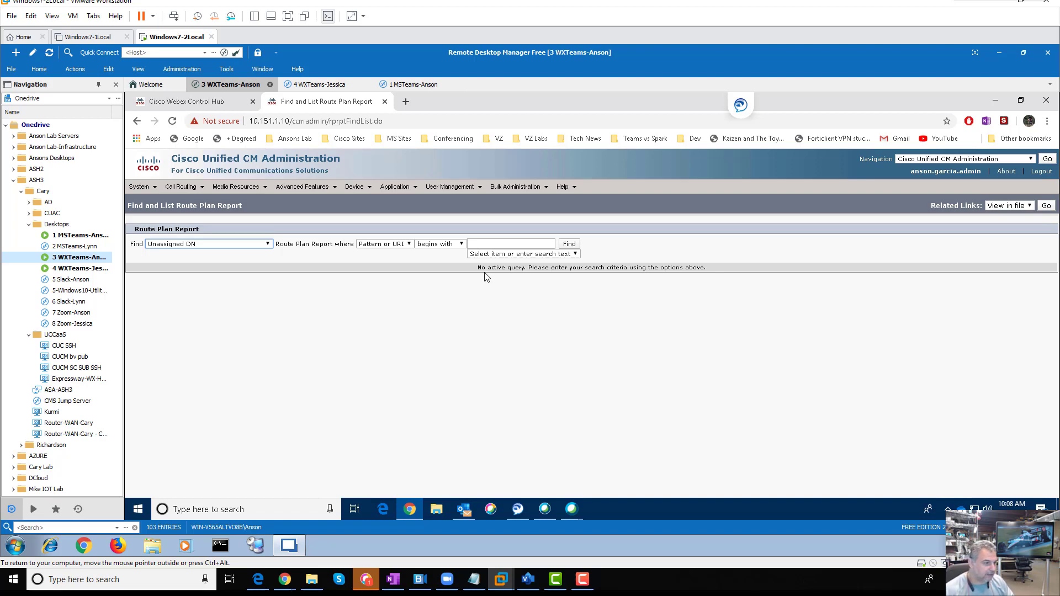
# Run Find to list every unassigned directory number with its partition
pyautogui.click(570, 244)
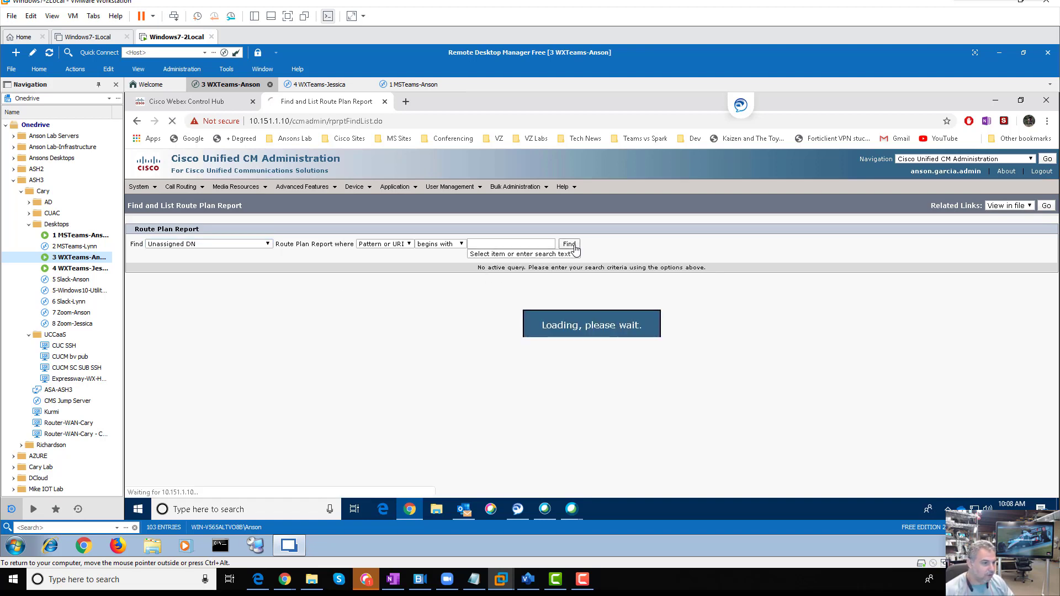
pyautogui.scroll(-1, 367, 412)
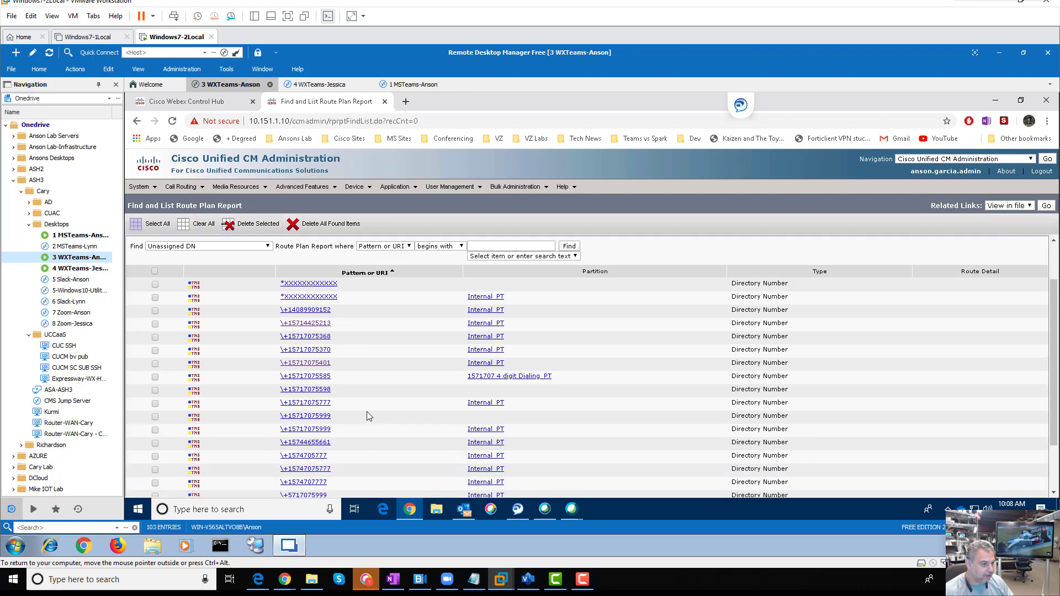
pyautogui.scroll(-2, 367, 412)
pyautogui.scroll(-1, 373, 412)
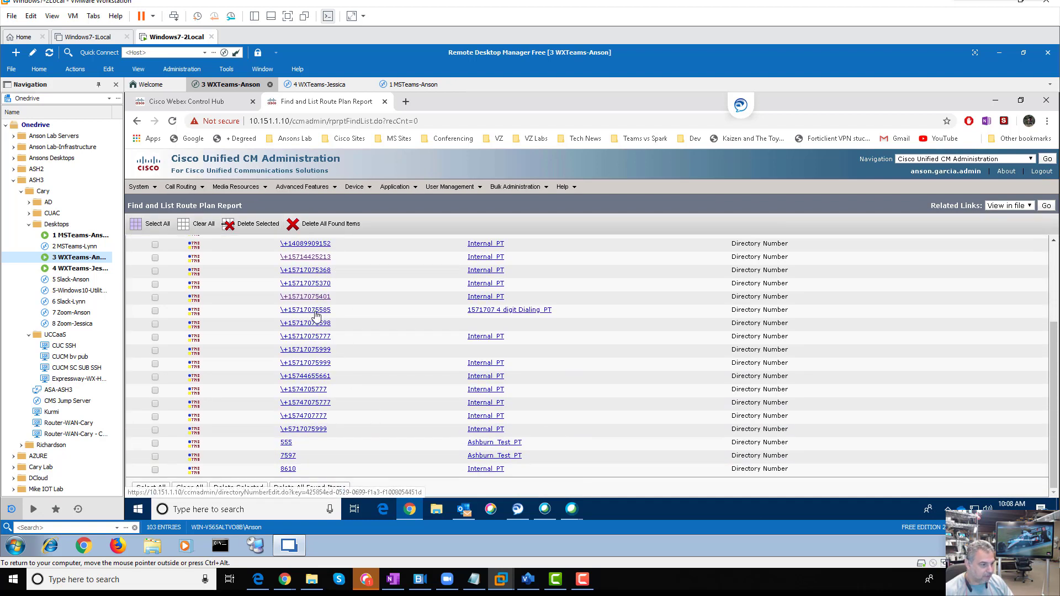